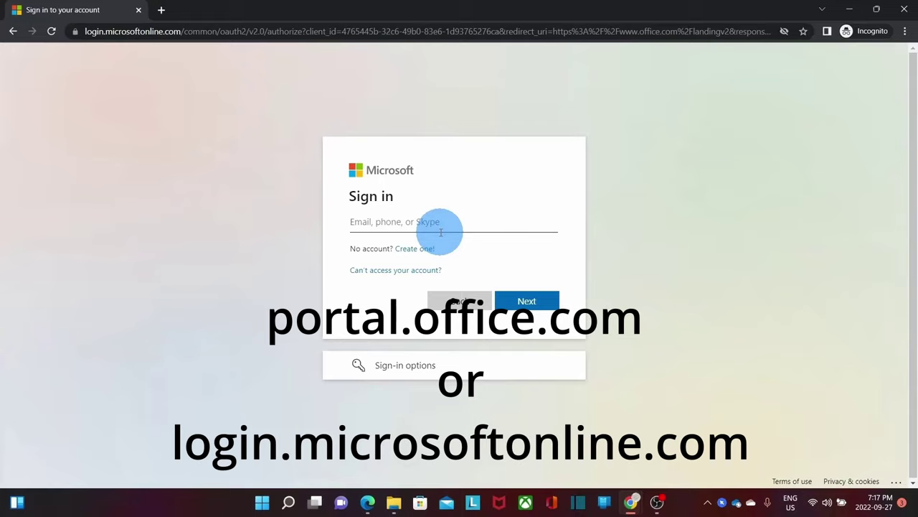
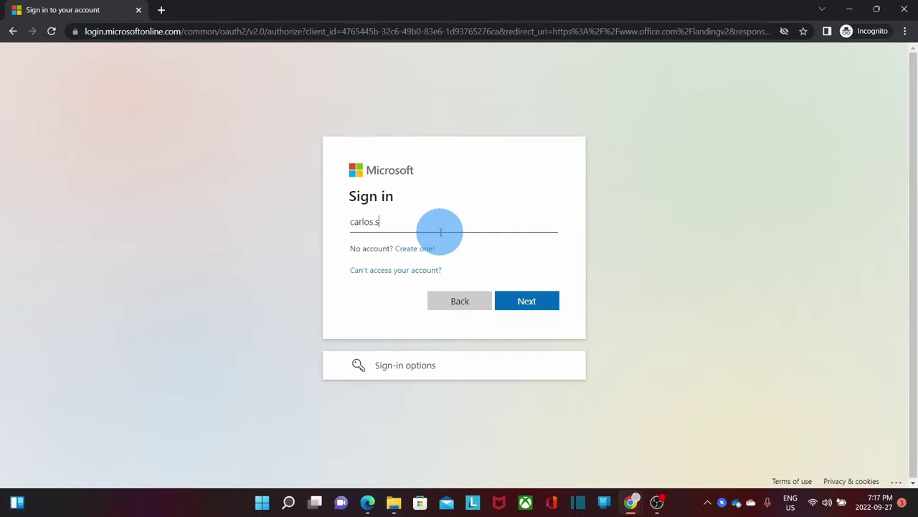
Sign in with the work e-mail and password, and decline staying signed in.
click(529, 301)
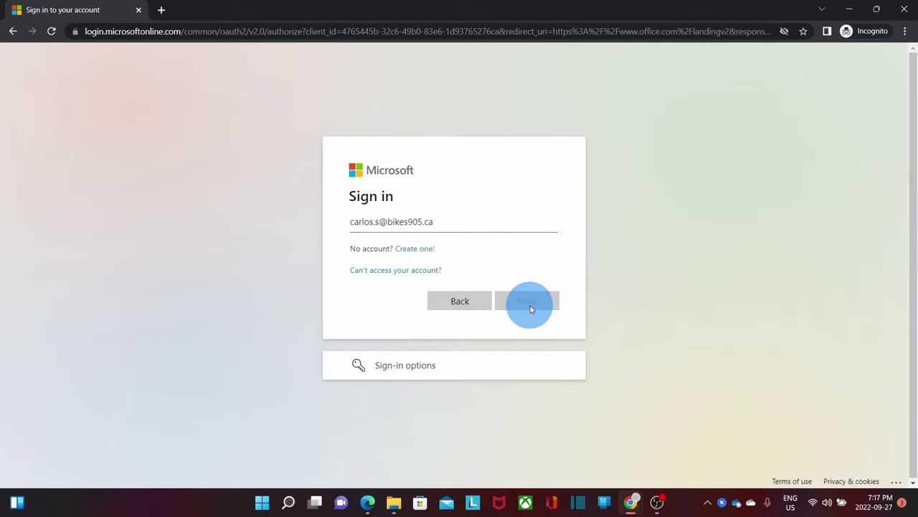
text(••)
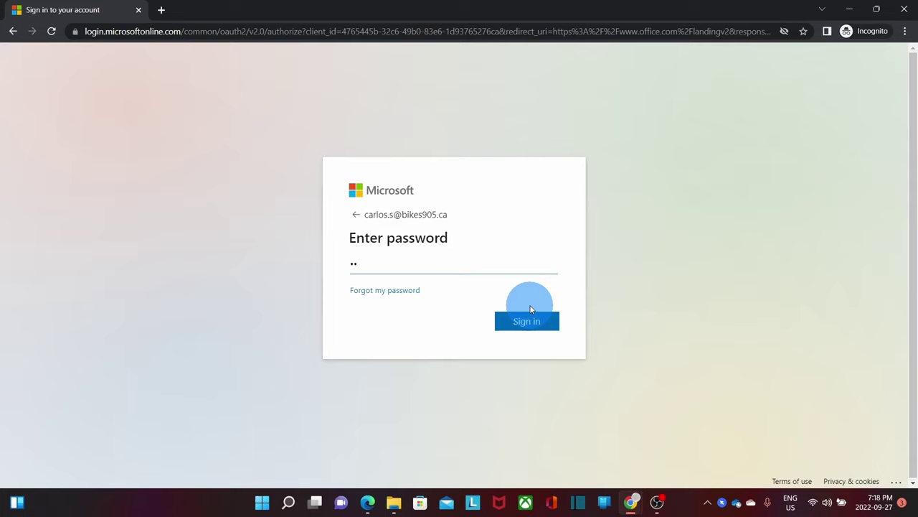
text(•••)
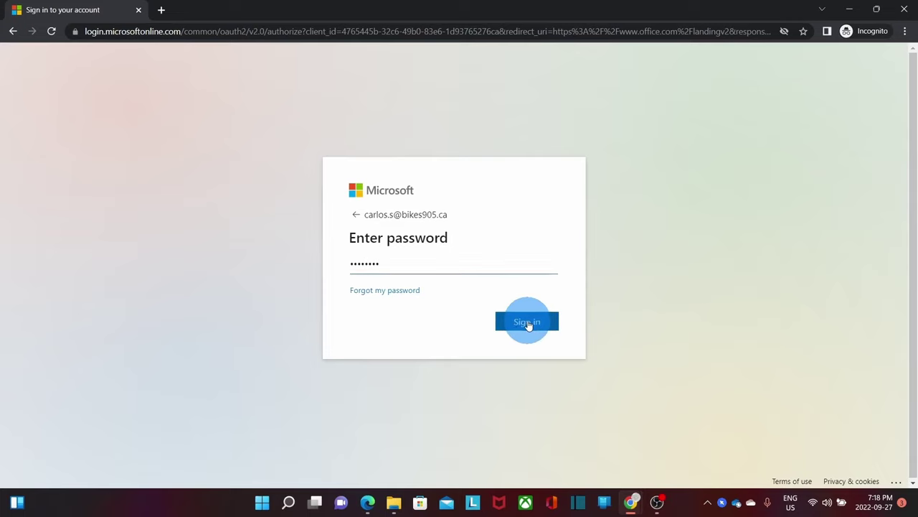
click(528, 322)
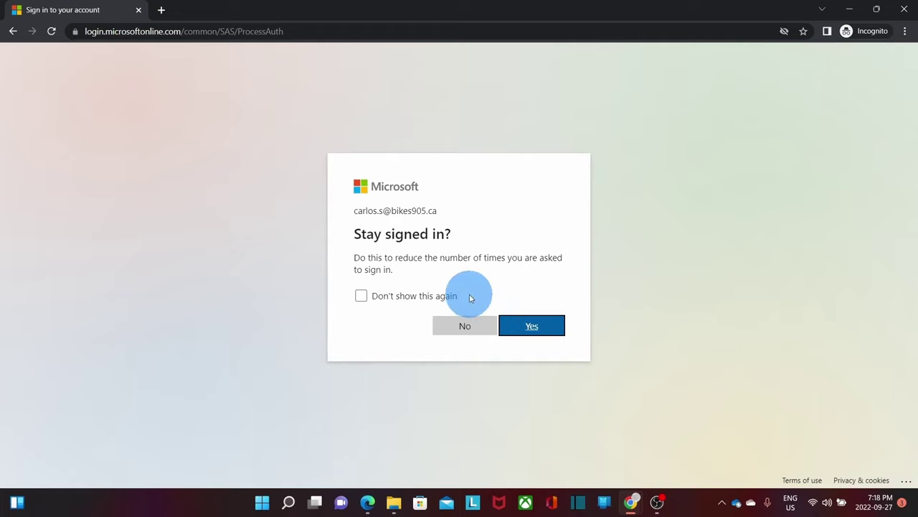
click(465, 327)
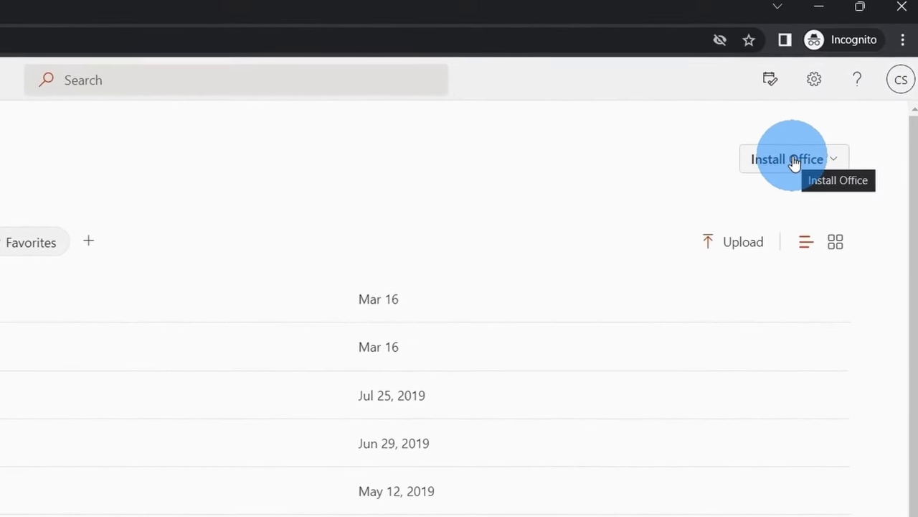
Download the Premium Office apps installer OfficeSetup.exe and dismiss the Get started guide.
click(793, 162)
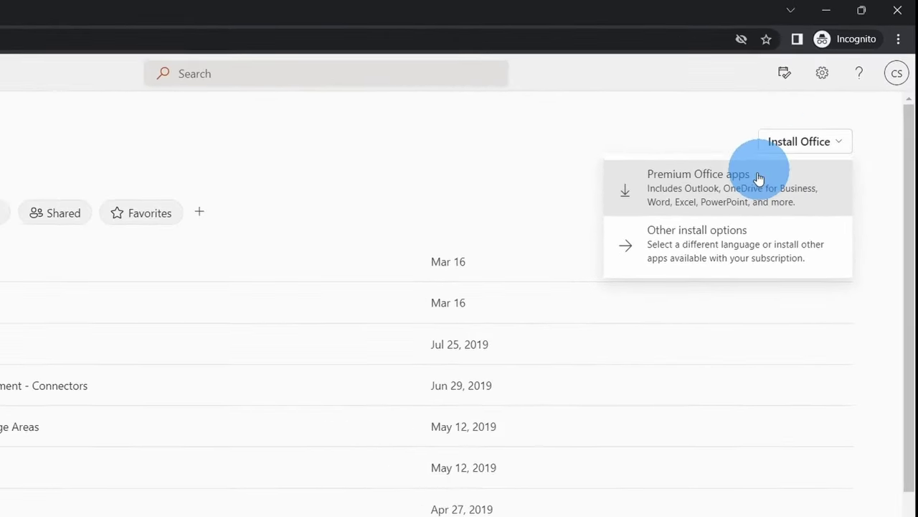
click(759, 177)
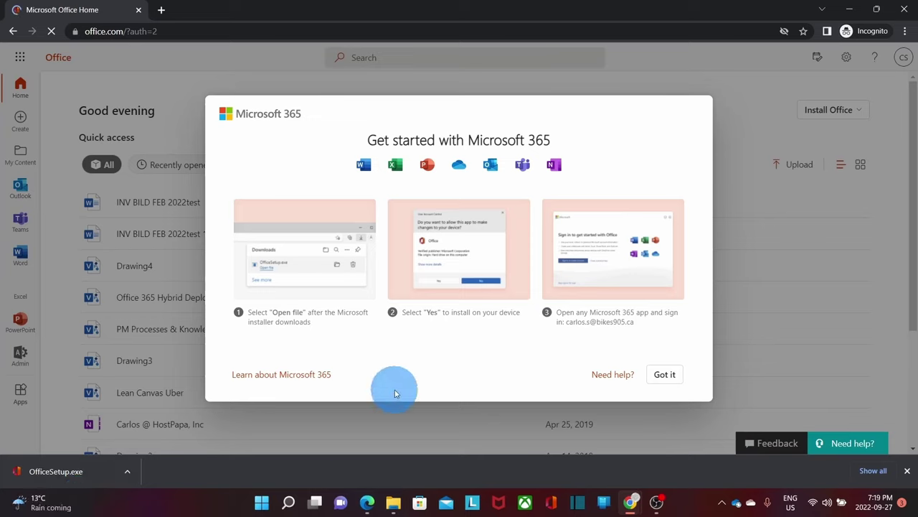
click(666, 376)
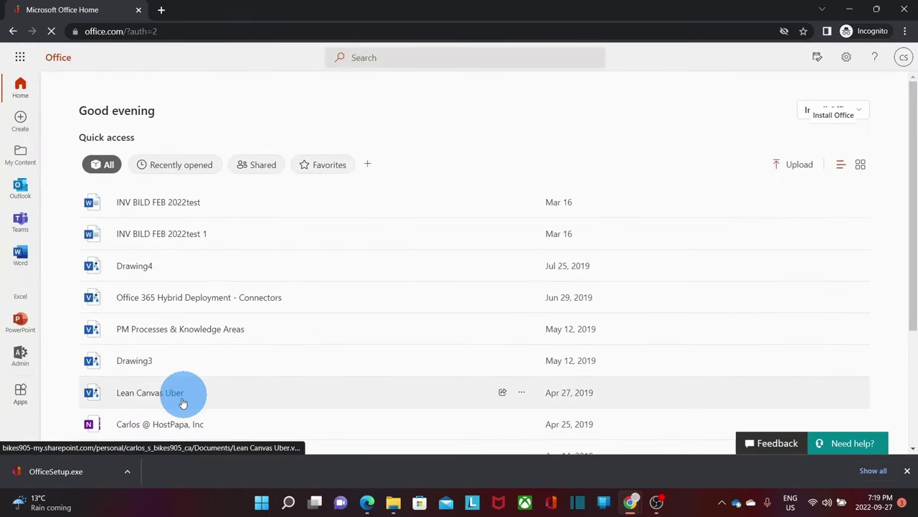
Run OfficeSetup.exe, let Office install, and close the 'You're all set!' message.
click(72, 473)
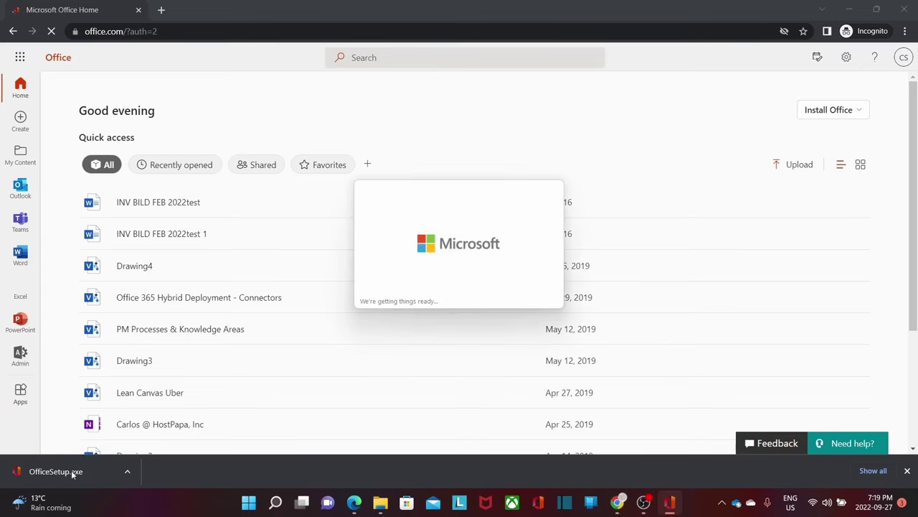
click(400, 351)
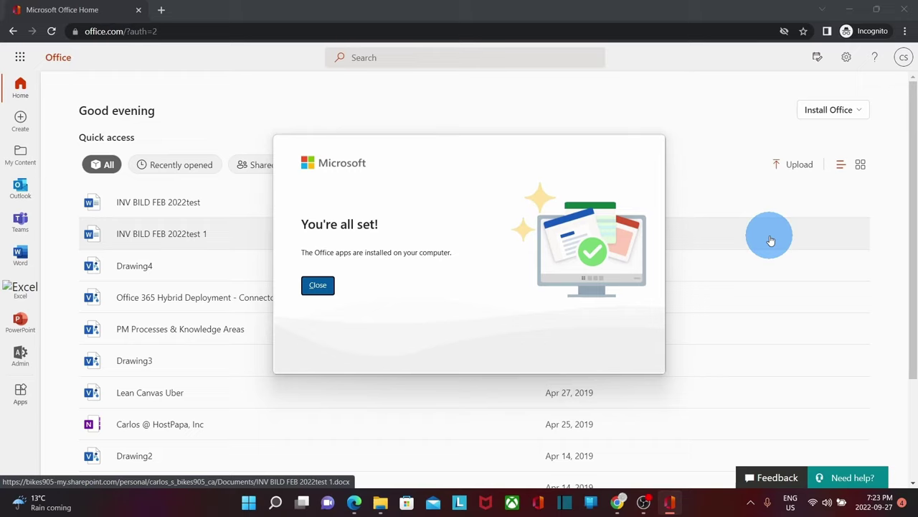
click(318, 285)
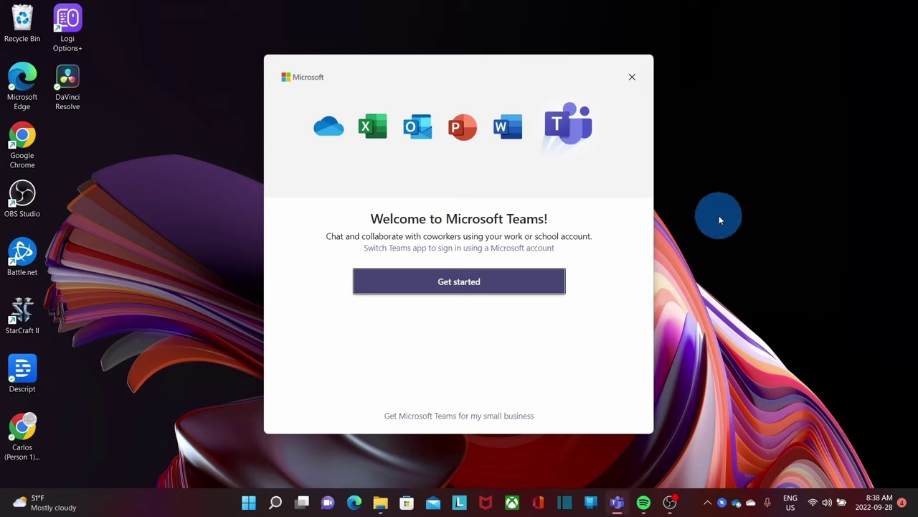
Sign in to Teams with the work account e-mail and password.
click(460, 286)
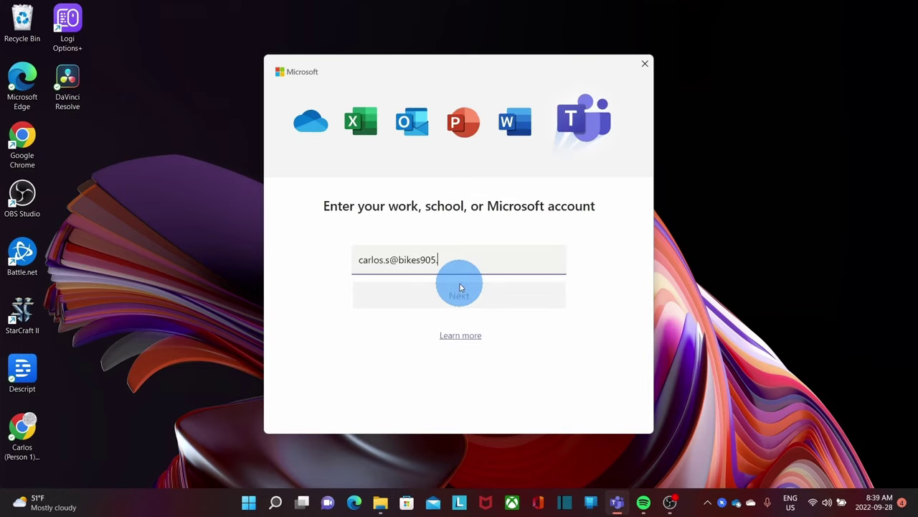
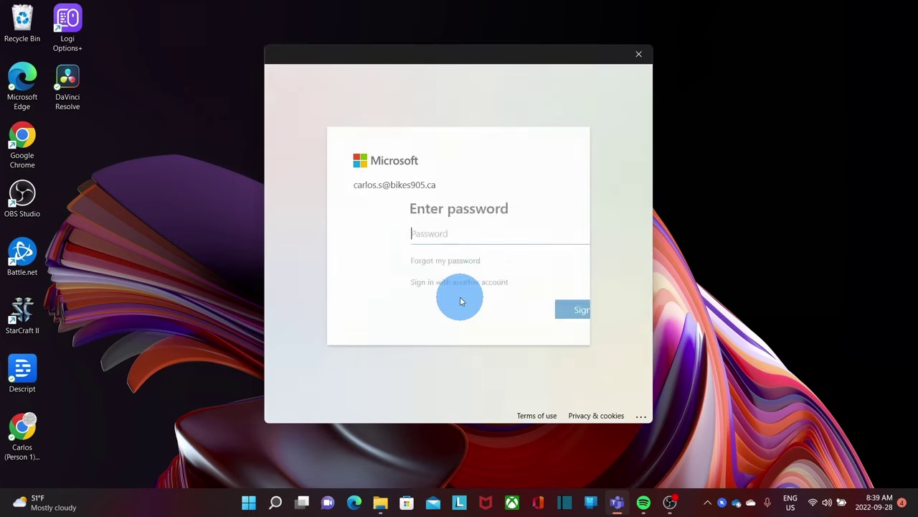
text(********)
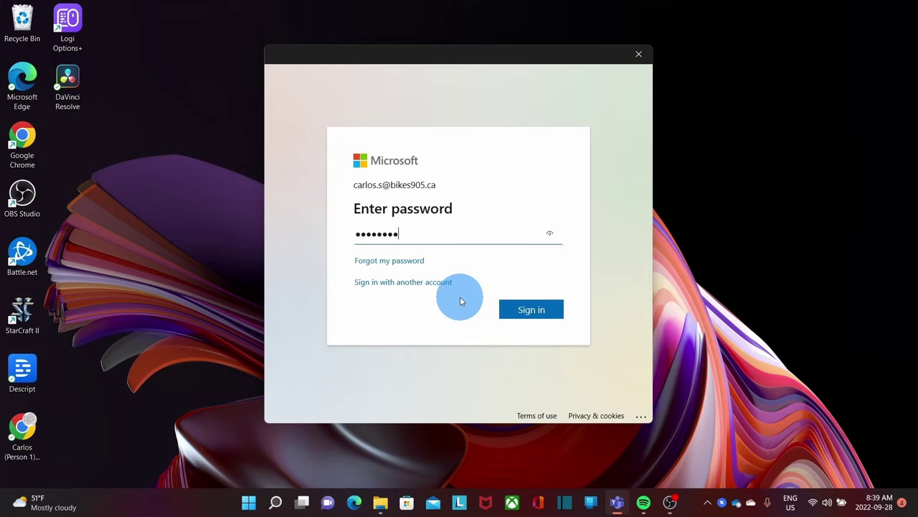
click(529, 312)
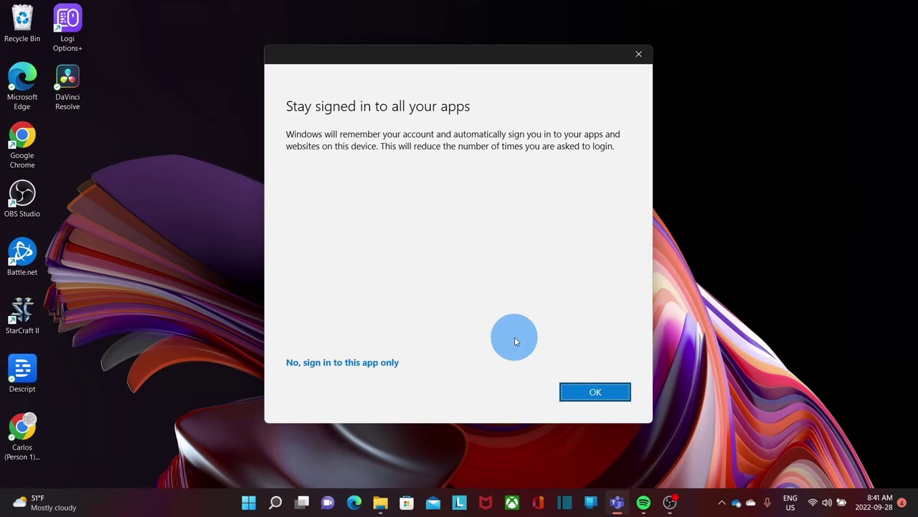
Let Windows remember the account for all apps, finish opening Teams, then minimize it.
click(587, 388)
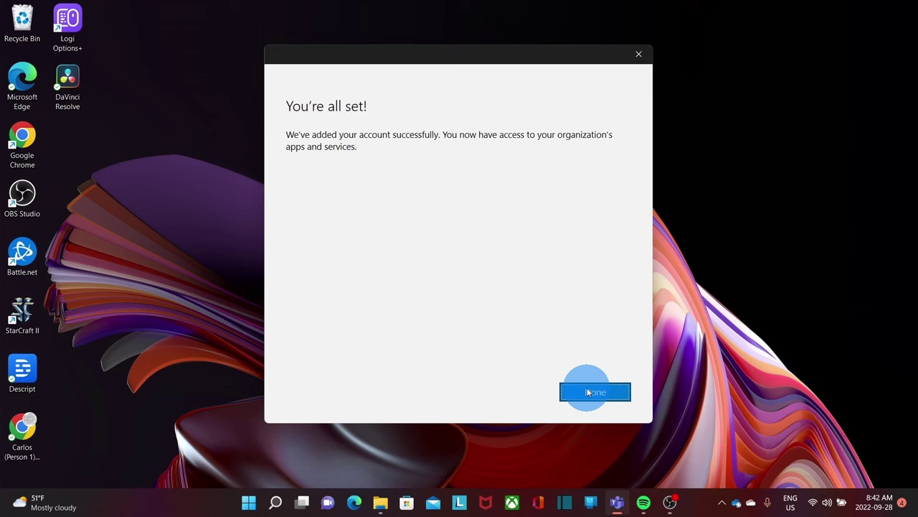
click(587, 392)
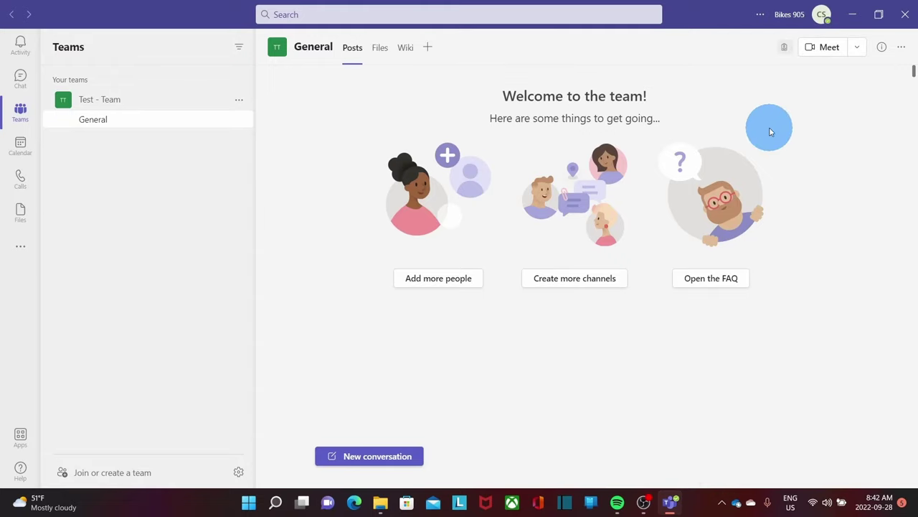
click(851, 20)
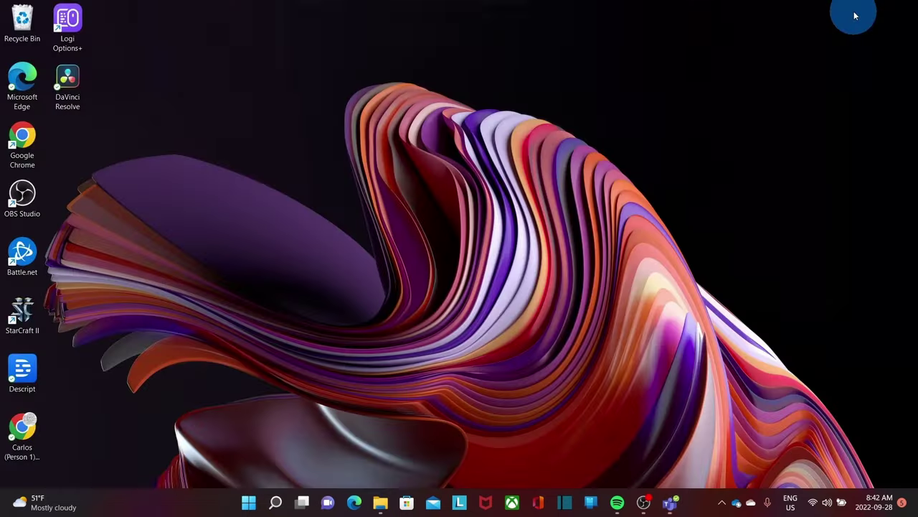
Launch Word from Start, accept the license agreement, and create blank Document1.
click(249, 502)
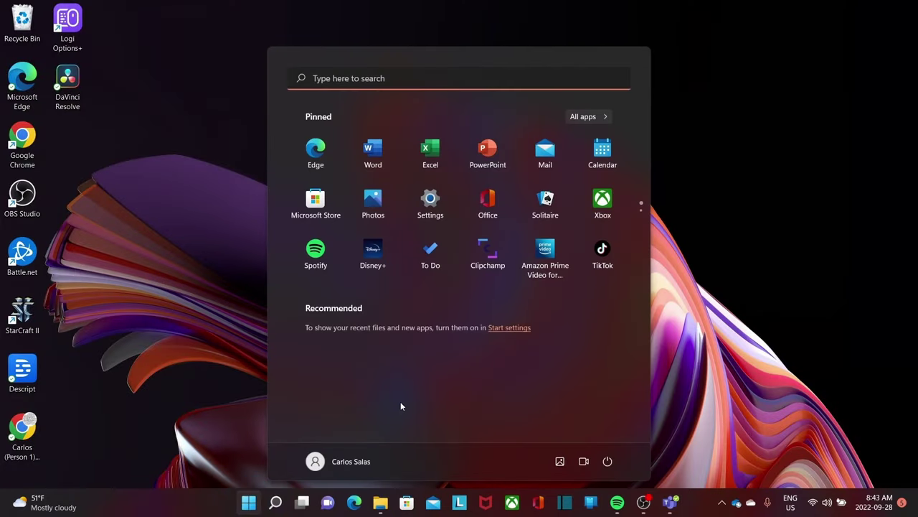
click(371, 154)
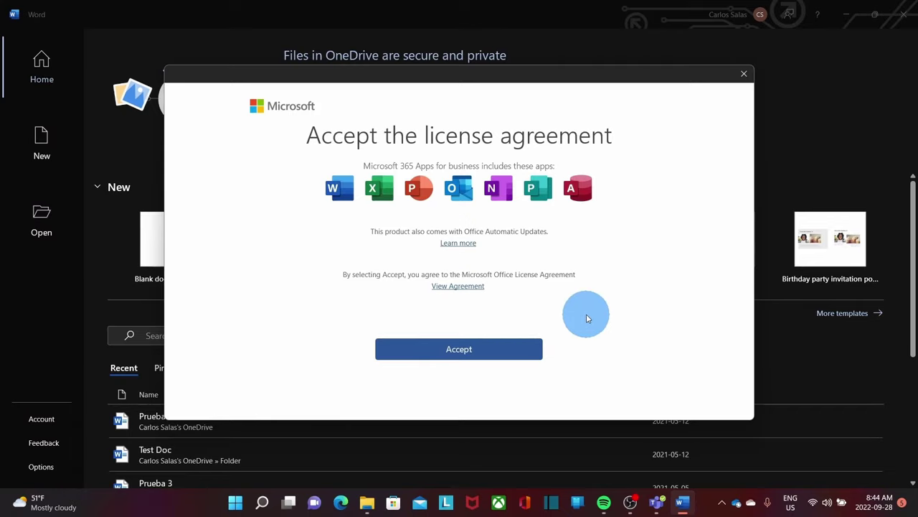
click(473, 351)
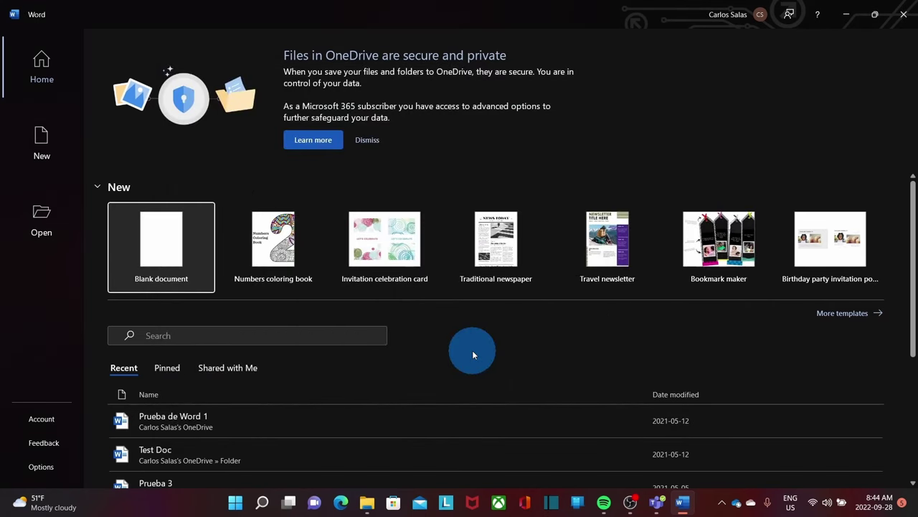
key(Return)
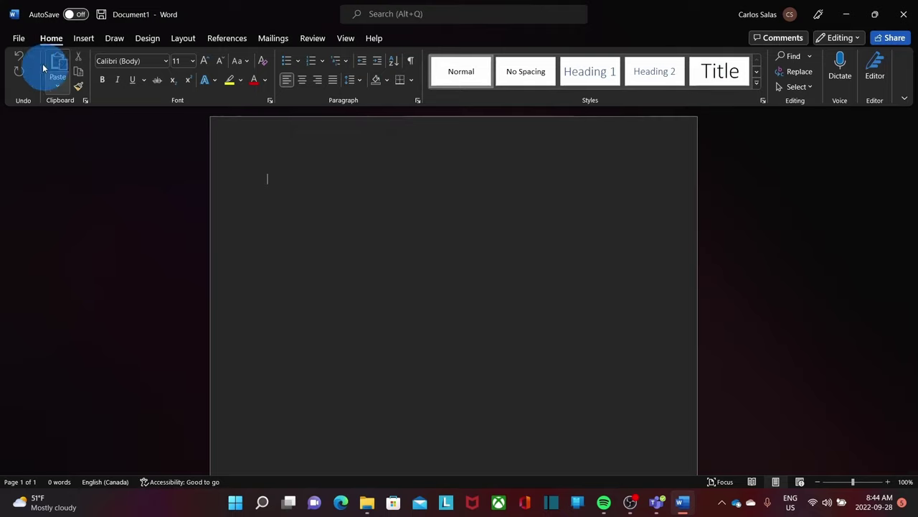
View File > Account showing Microsoft 365 Apps for business, version 2209.
click(20, 39)
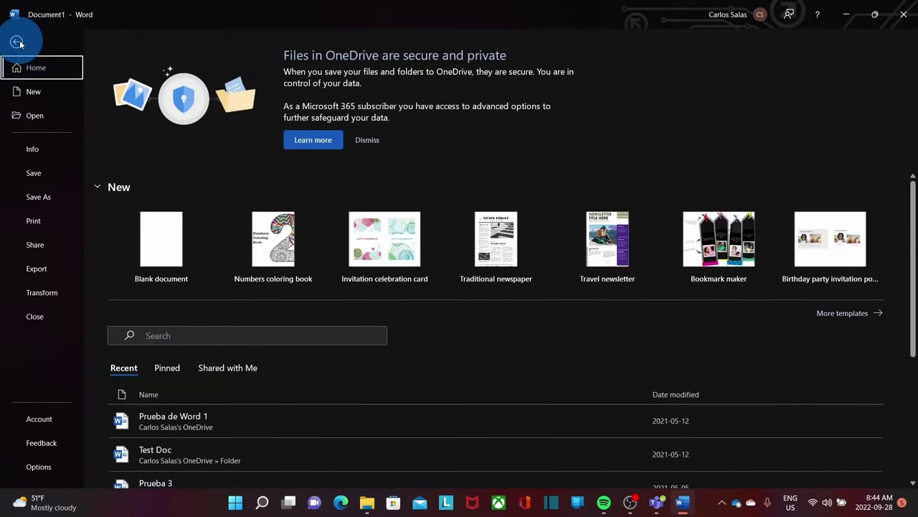
click(47, 418)
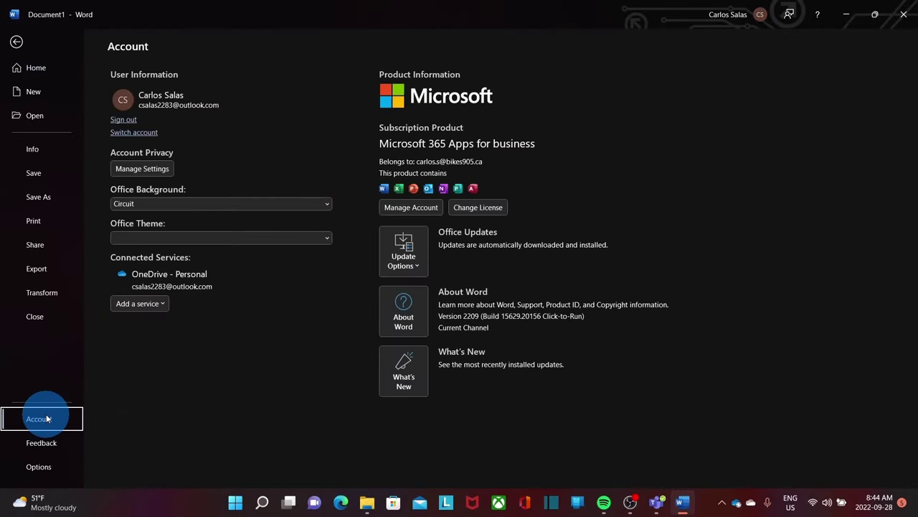